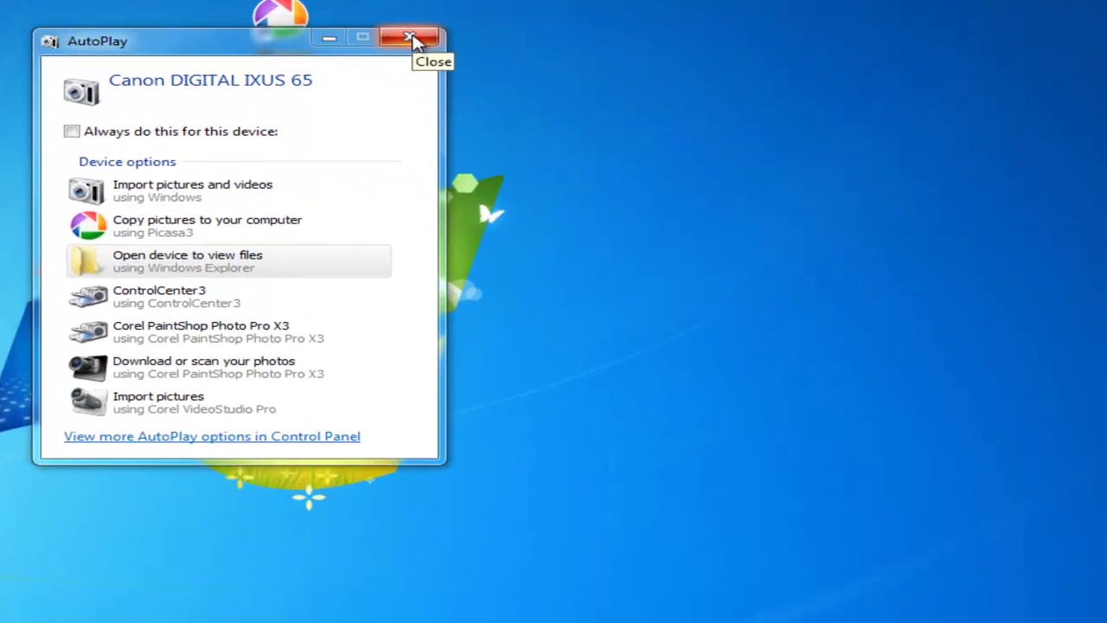
Close the Canon DIGITAL IXUS 65 AutoPlay window
click(410, 41)
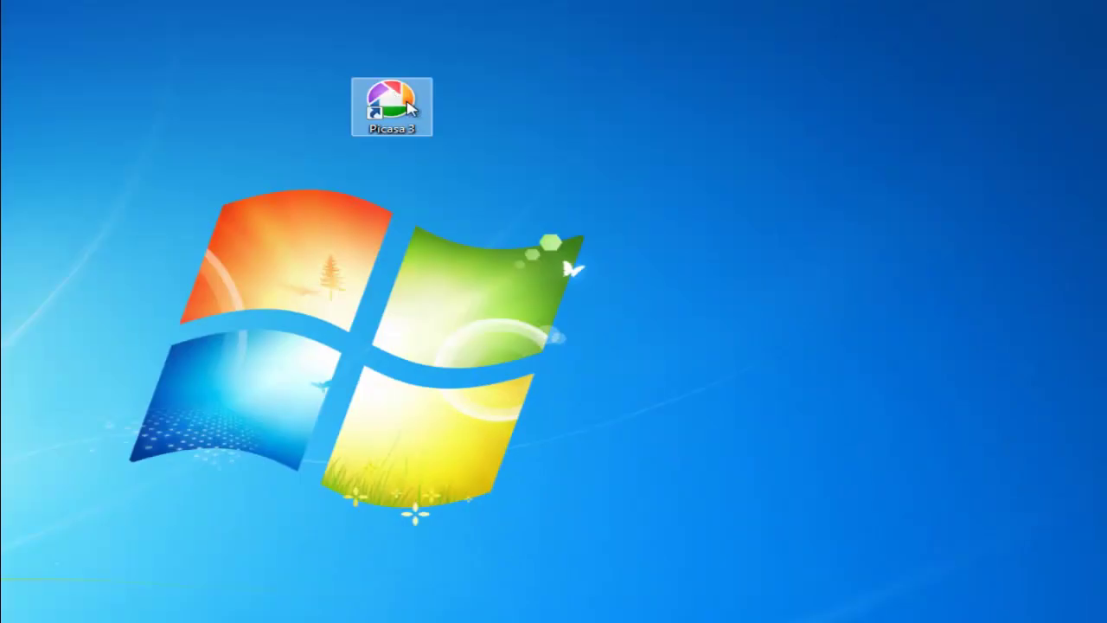
Launch Picasa 3 from the desktop and start an import from the camera
double_click(395, 113)
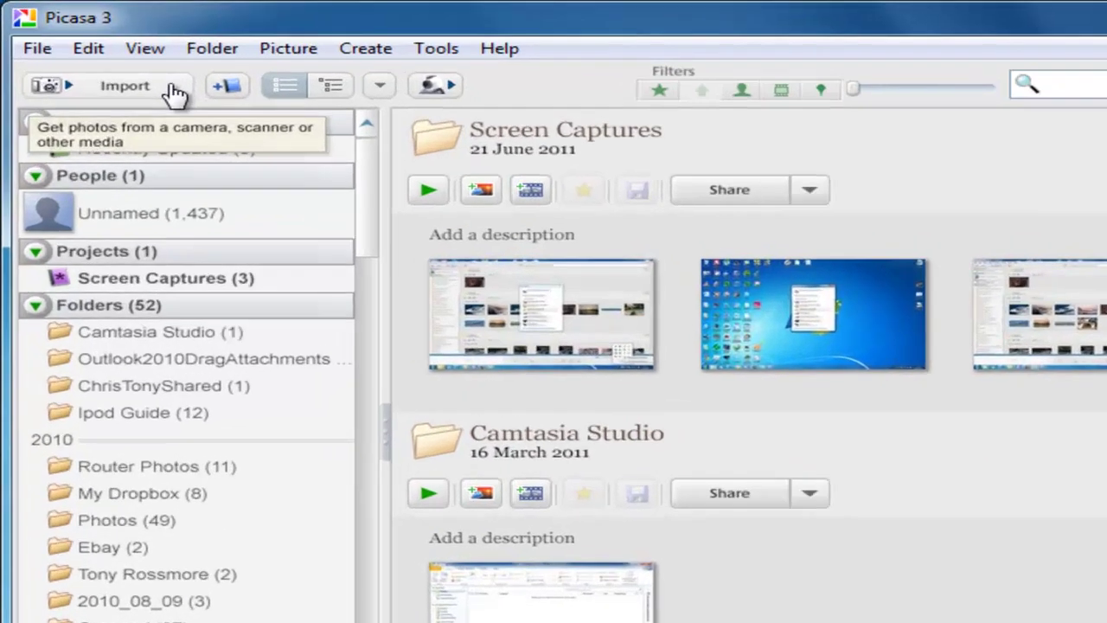
click(122, 60)
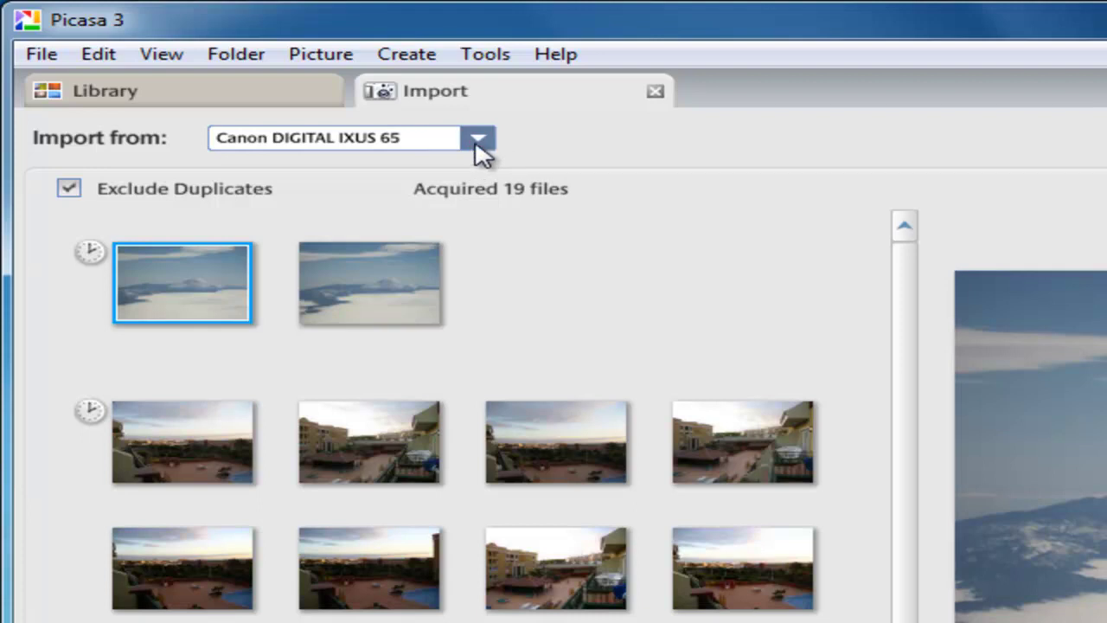
Re-select Canon DIGITAL IXUS 65 as the import source
click(475, 141)
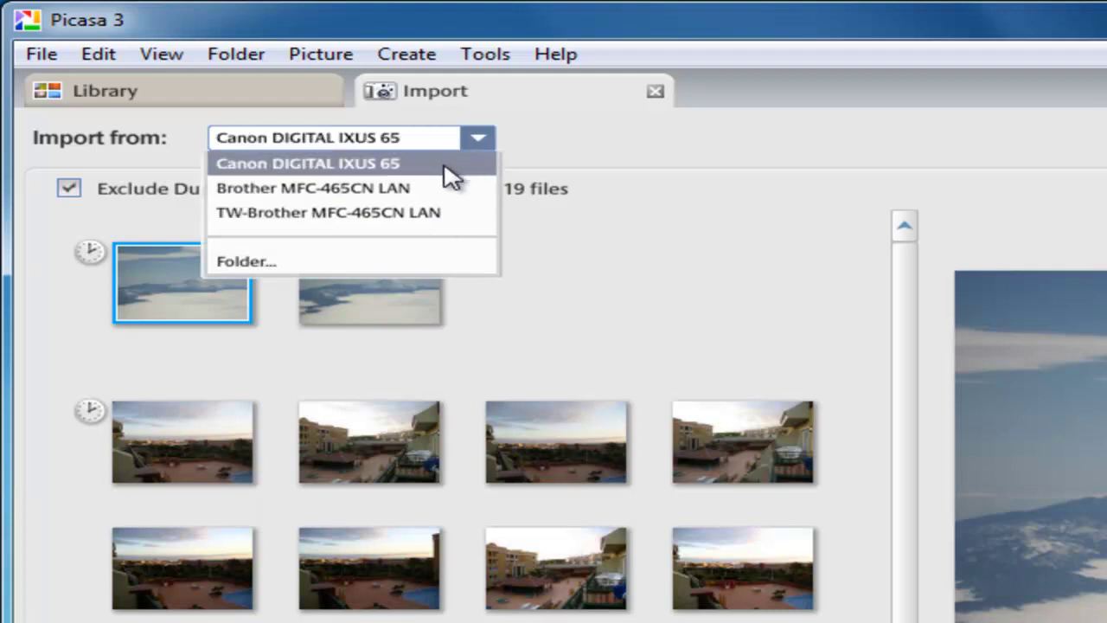
click(453, 168)
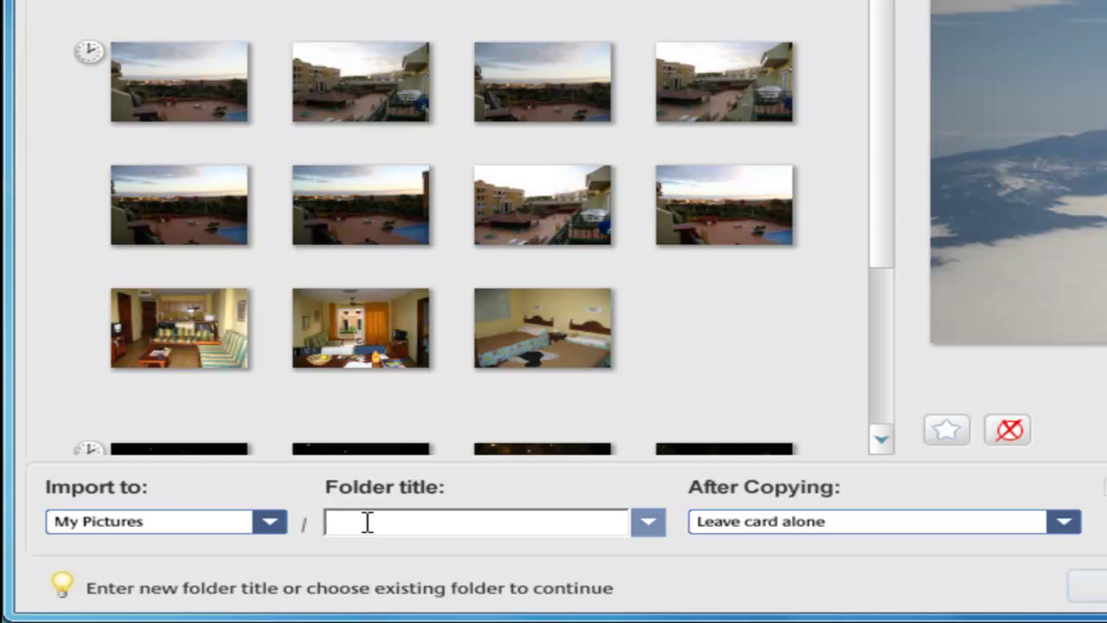
Enter 'Tenerife 2011' as the import folder title, correcting a typo
text(Ter)
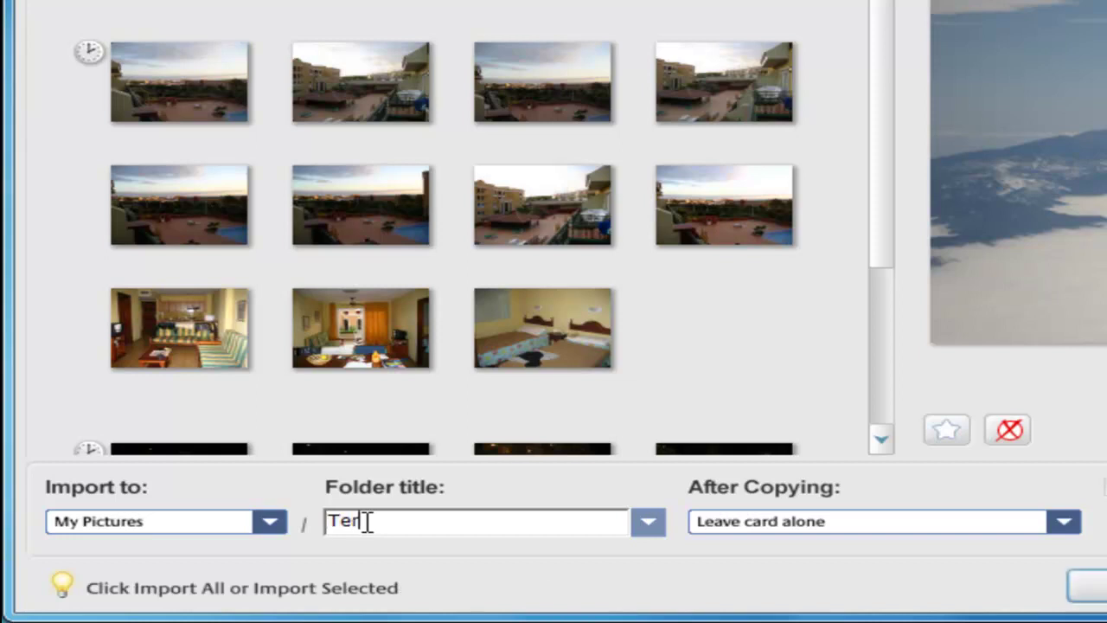
key(BackSpace)
text(nerife)
text(2011)
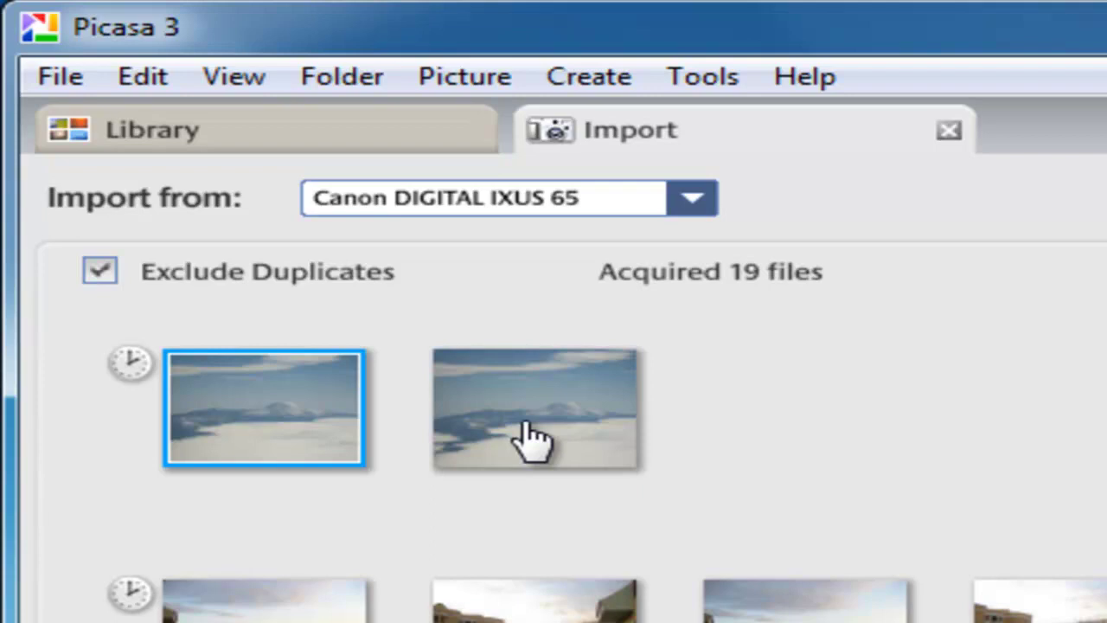
Add the second snowy-peak photo to the import selection
ctrl+click(525, 424)
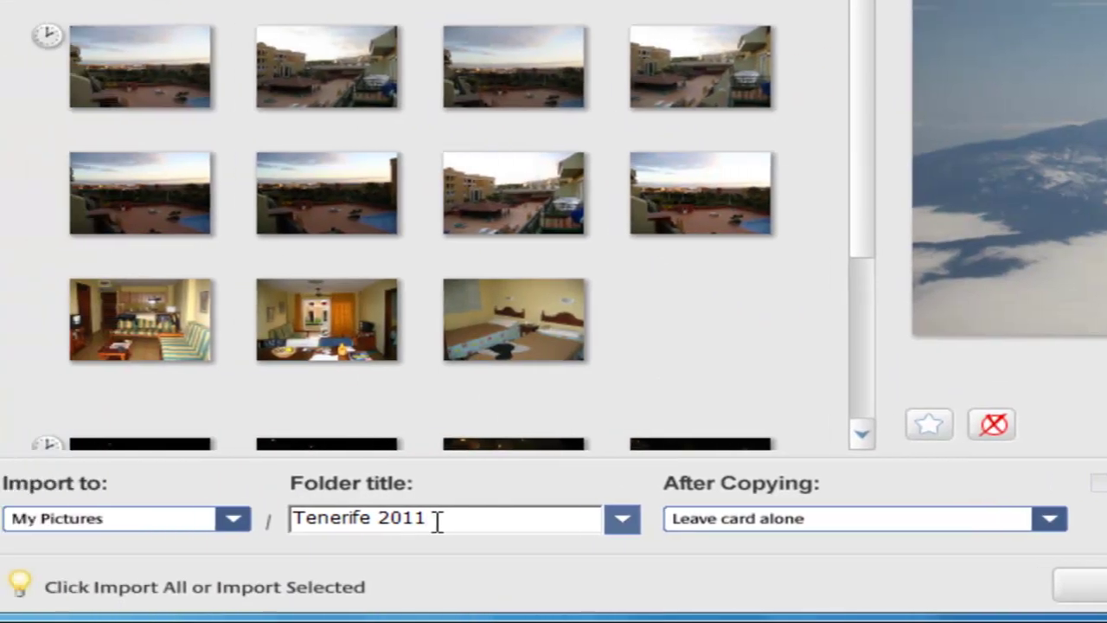
Replace the folder title with 'Mountain 2011'
triple_click(268, 524)
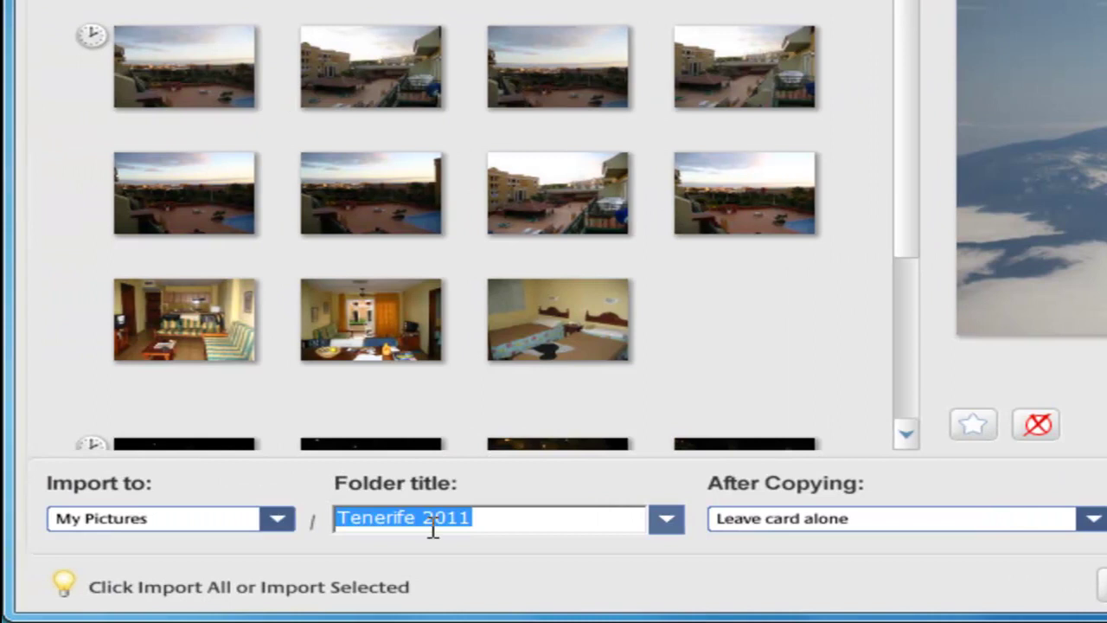
text(Moun)
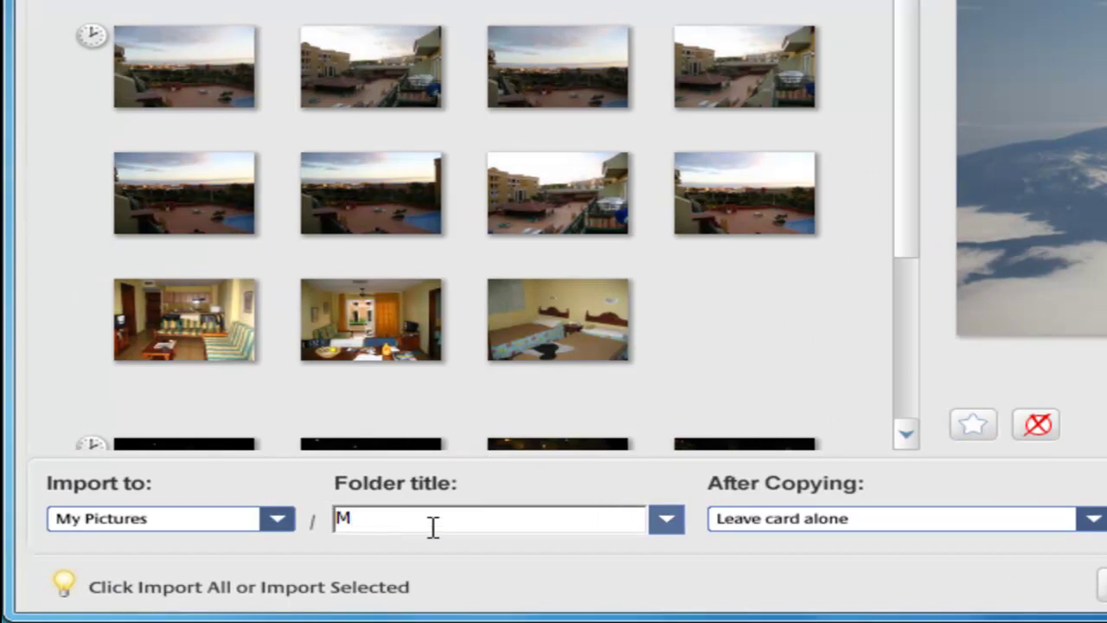
text(tain 2011)
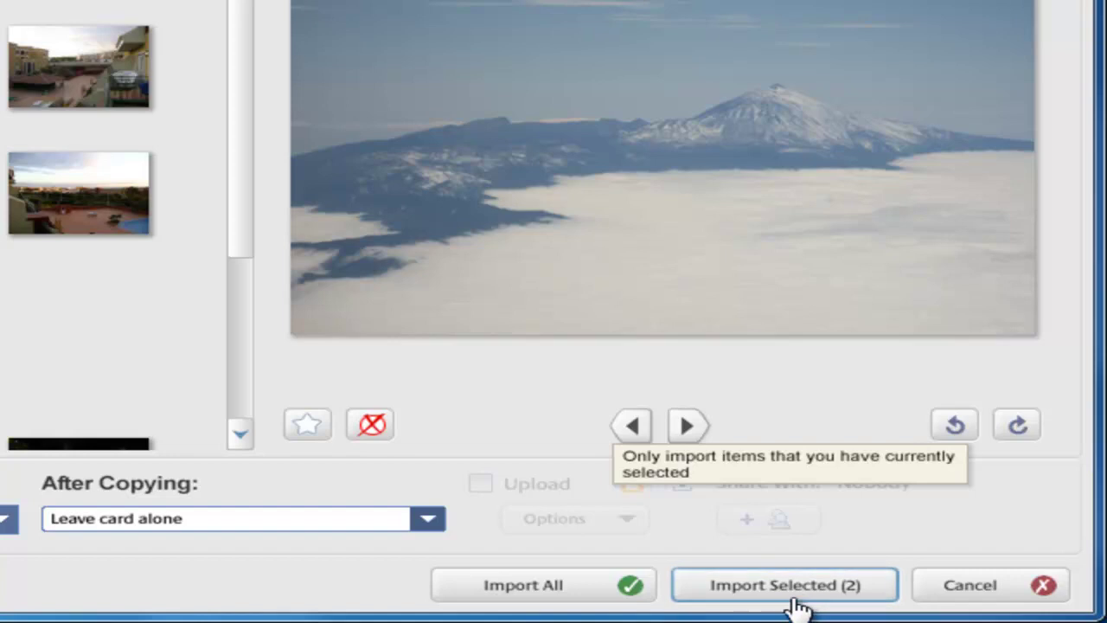
Import the two selected mountain photos with Import Selected (2)
click(796, 596)
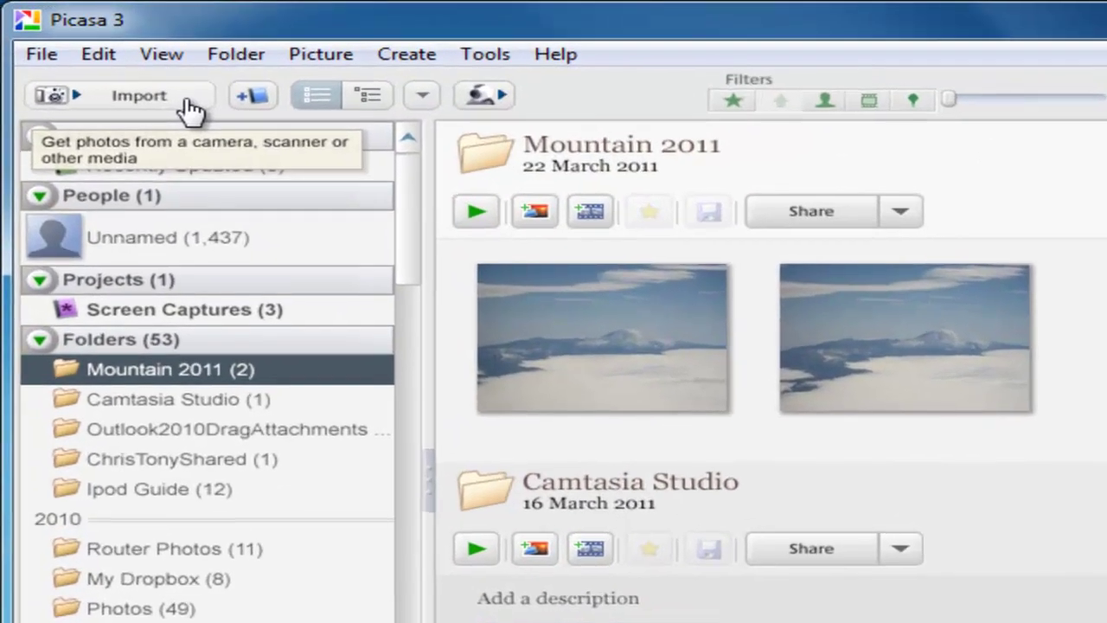
Start a new import with Canon DIGITAL IXUS 65 as the source
click(113, 67)
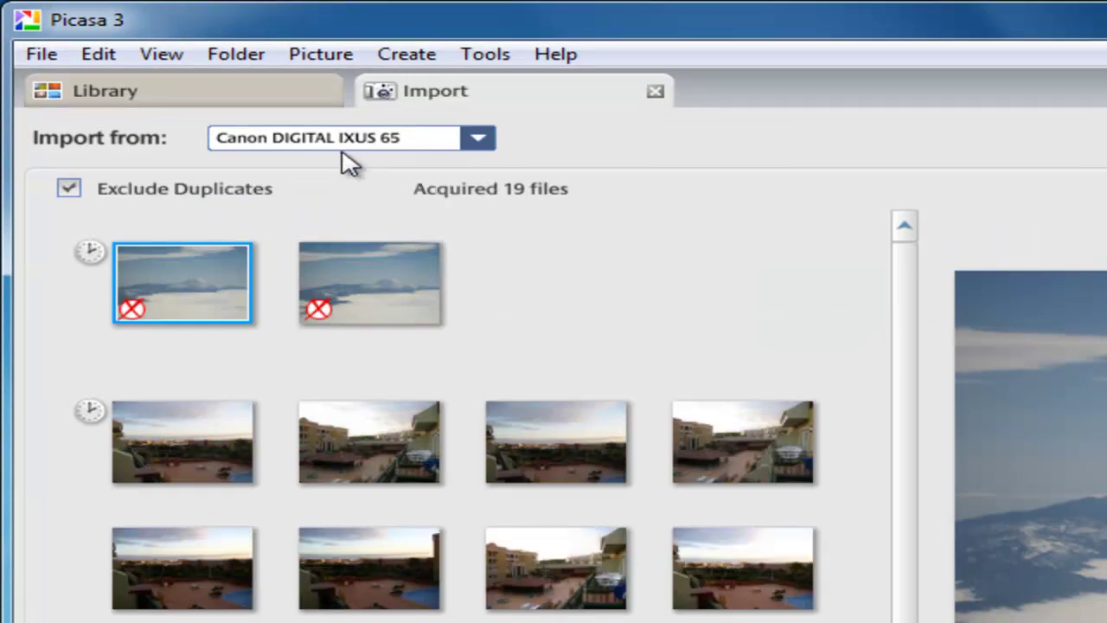
click(478, 141)
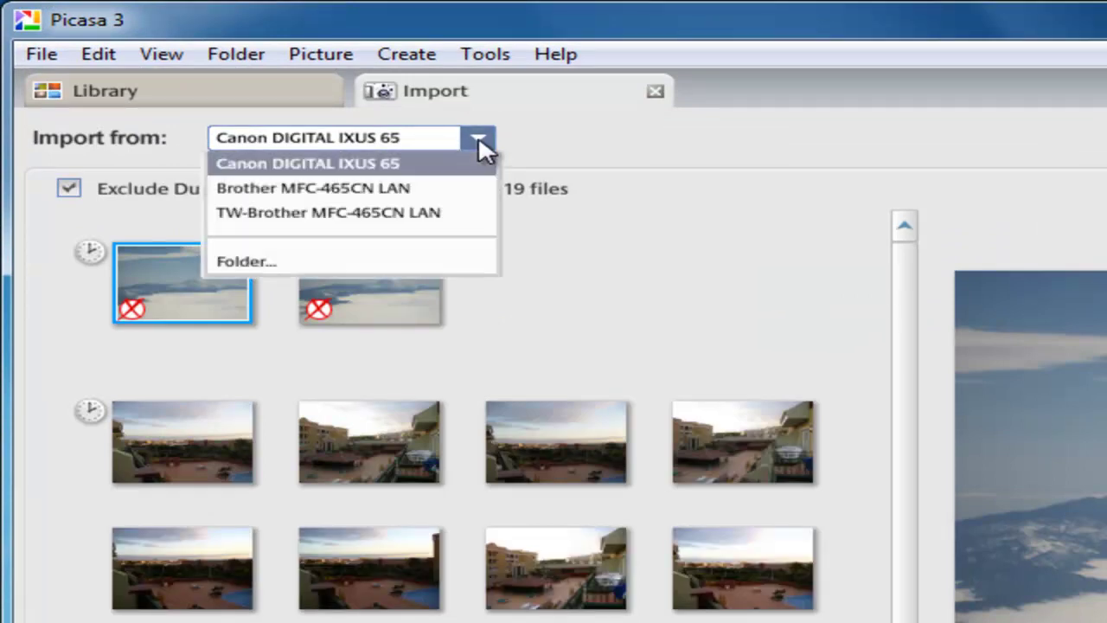
click(387, 166)
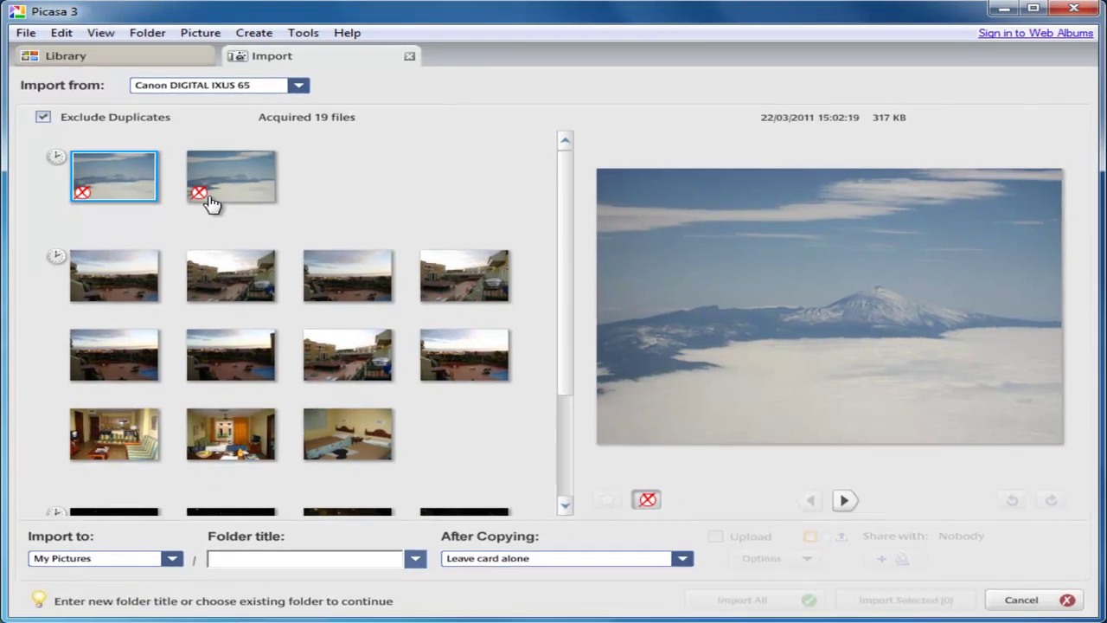
Select the eight terrace, two living room and one bedroom photos
ctrl+click(144, 282)
ctrl+click(213, 280)
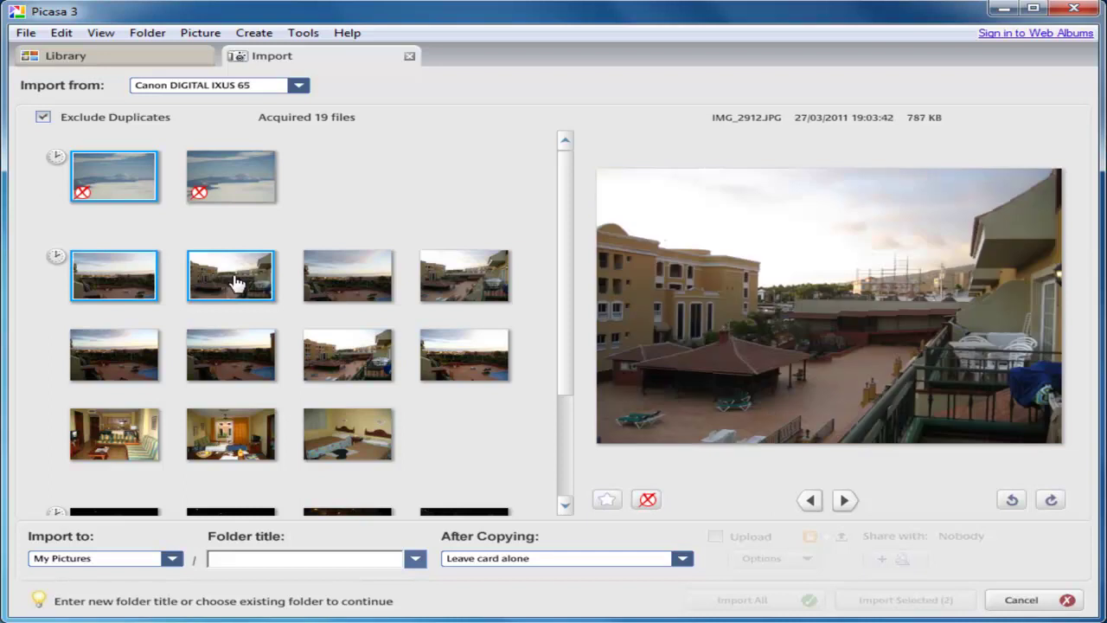
ctrl+click(316, 284)
ctrl+click(443, 283)
ctrl+click(151, 351)
ctrl+click(223, 348)
ctrl+click(342, 355)
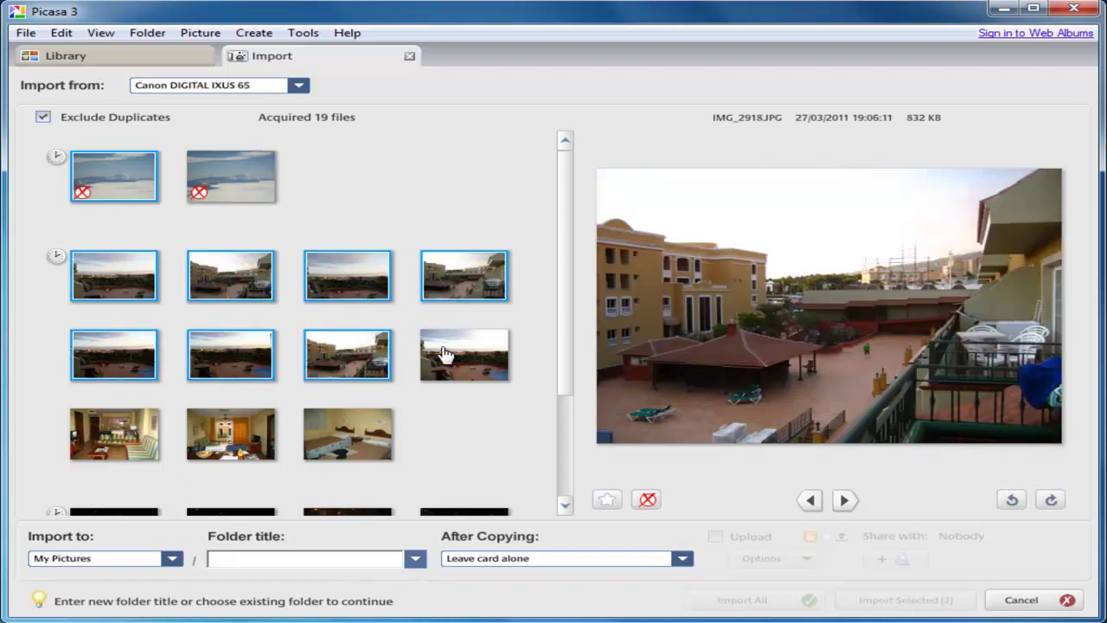
ctrl+click(446, 354)
ctrl+click(144, 425)
ctrl+click(214, 428)
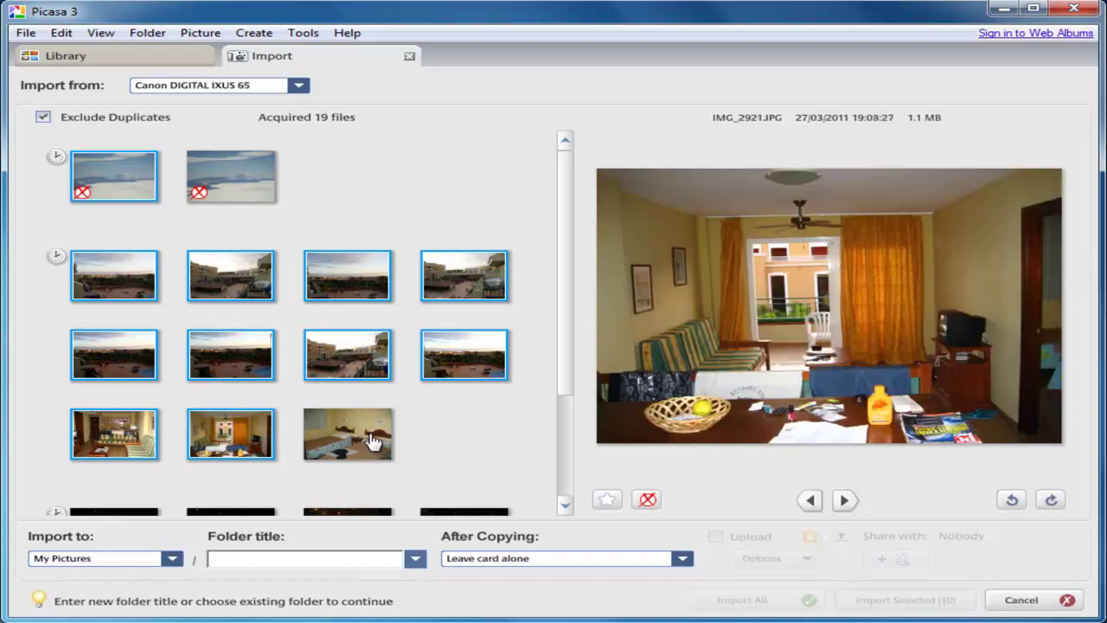
ctrl+click(370, 441)
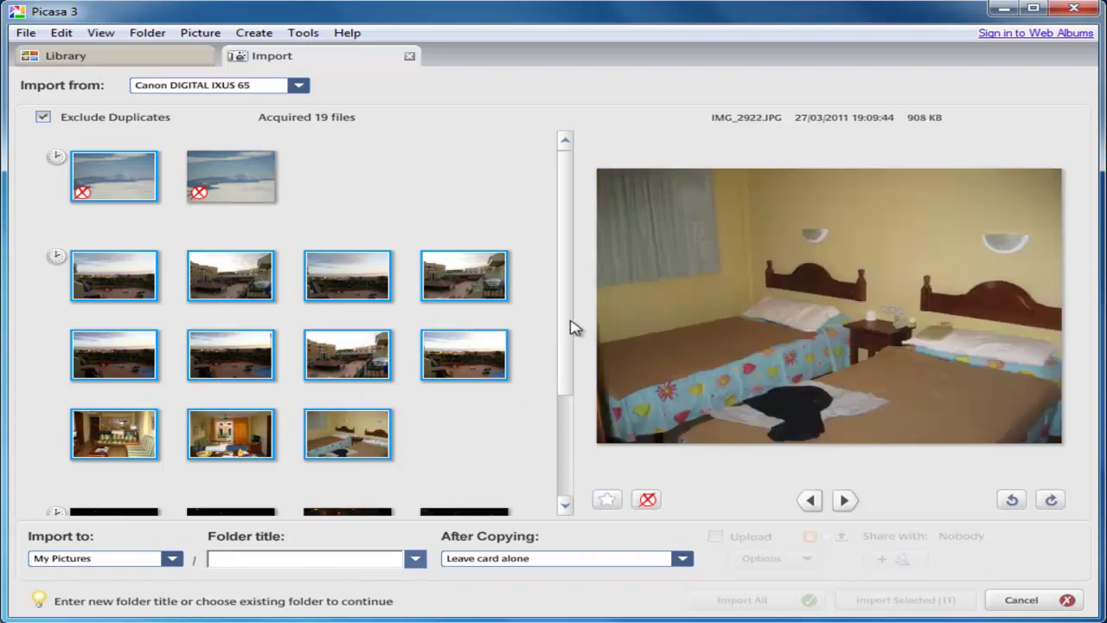
Further down the grid, add the five night and pool photos to the selection
drag(572, 323, 566, 441)
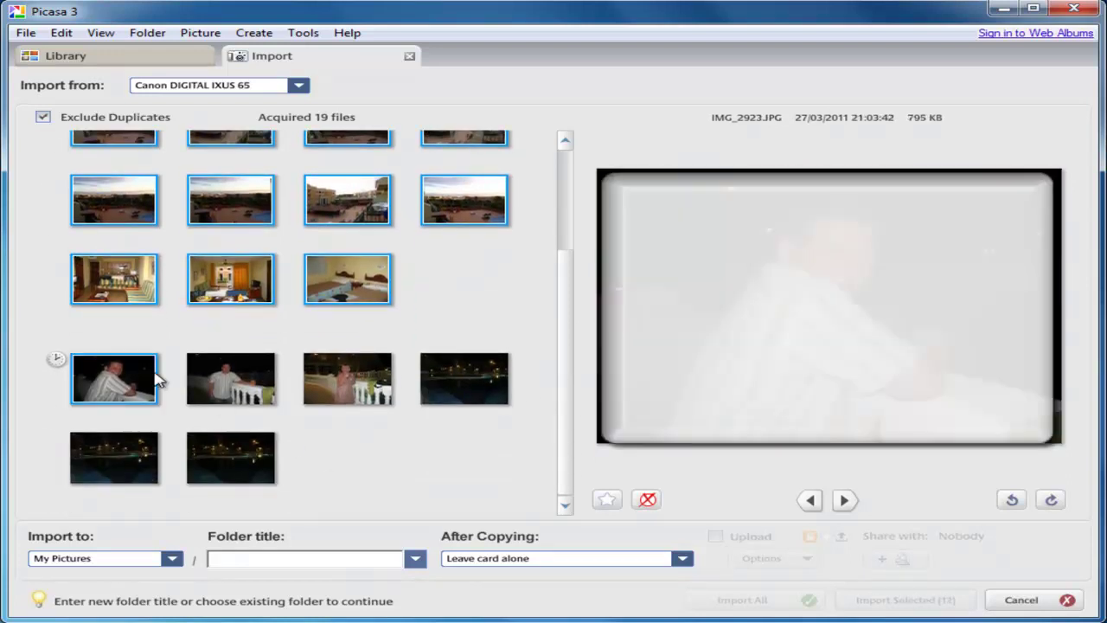
ctrl+click(192, 385)
ctrl+click(355, 385)
ctrl+click(440, 382)
ctrl+click(152, 456)
ctrl+click(251, 461)
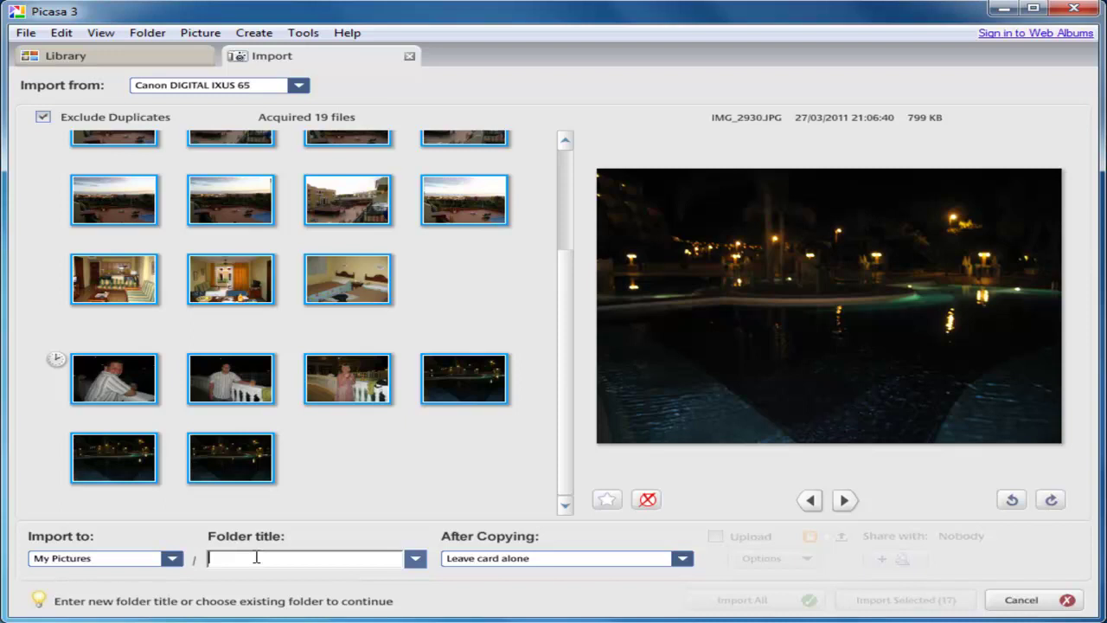
Enter 'Tenerife 2011' as the folder title for the 17 photos
text(Tenerife)
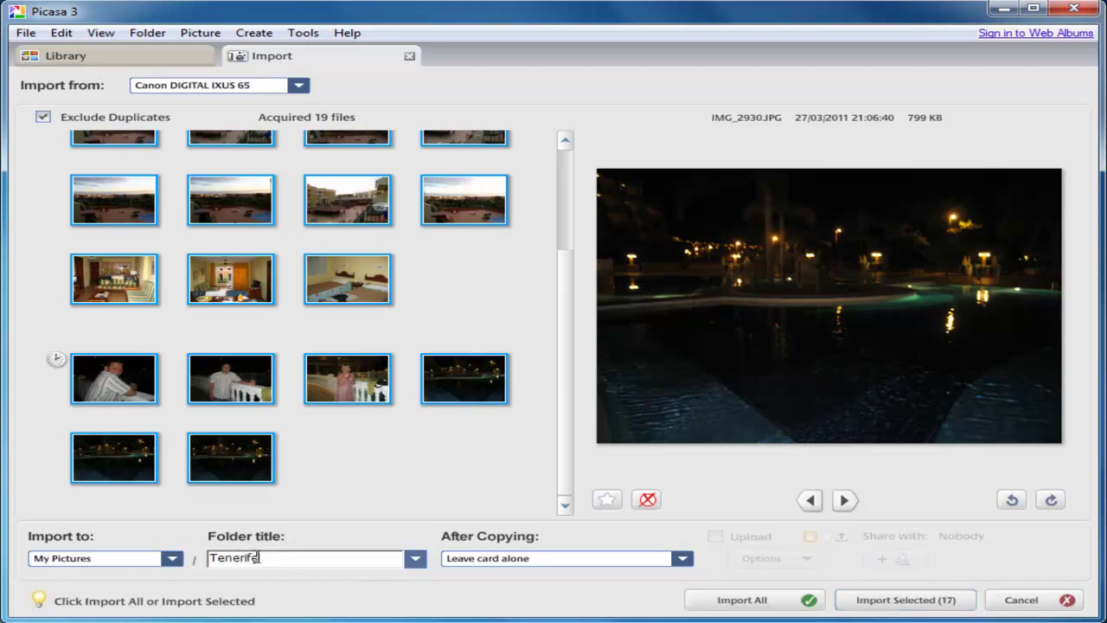
text( 2011)
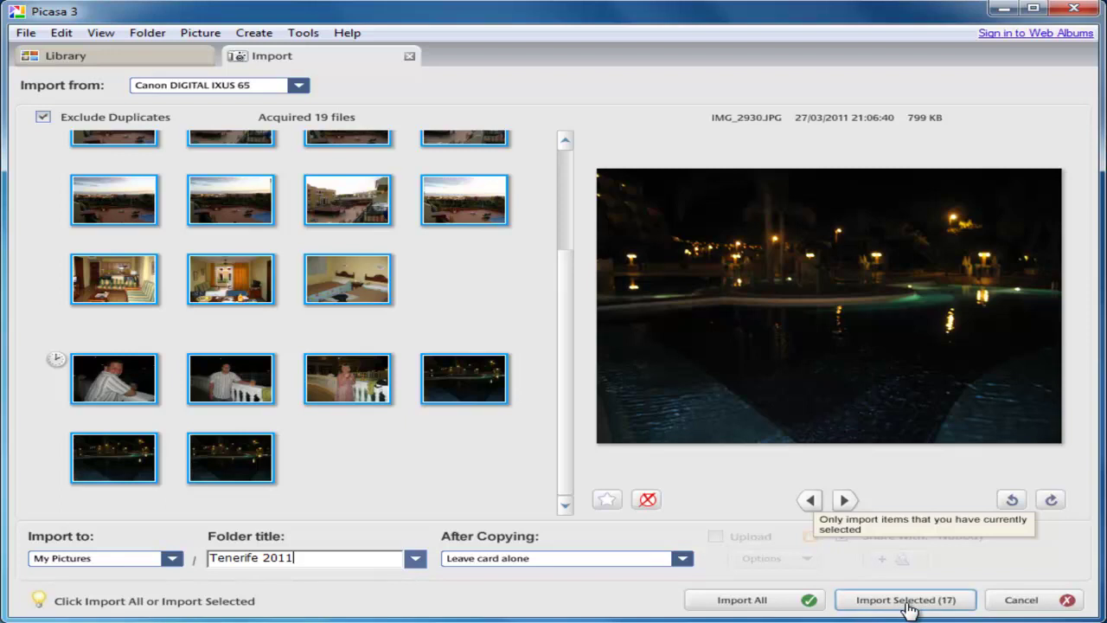
Import the 17 selected photos, then browse the Mountain 2011 and Tenerife 2011 folders
click(907, 599)
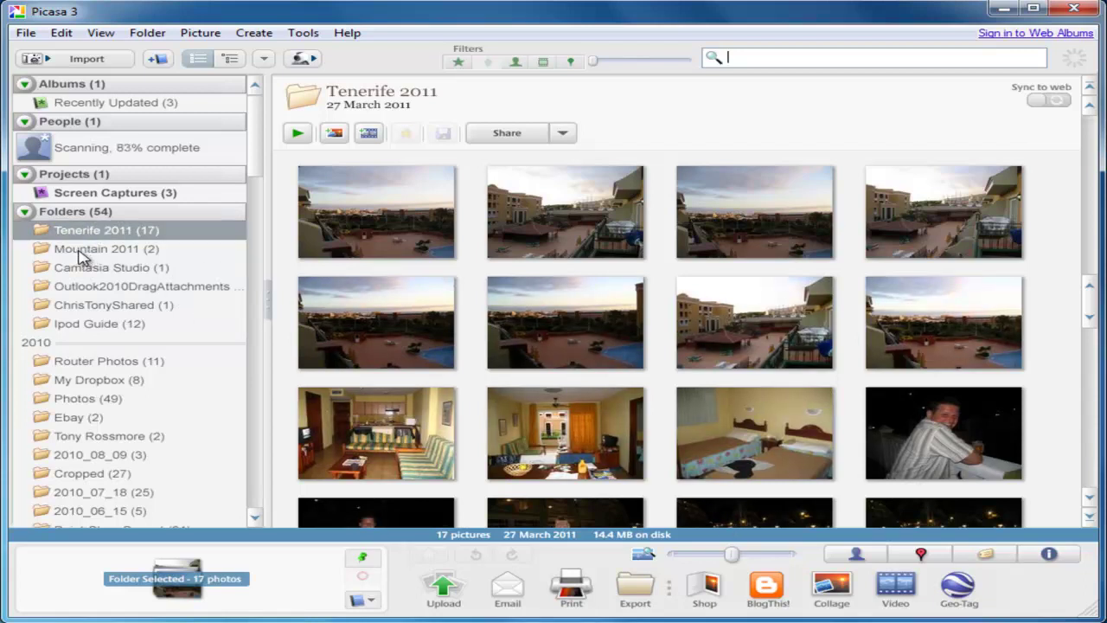
click(82, 251)
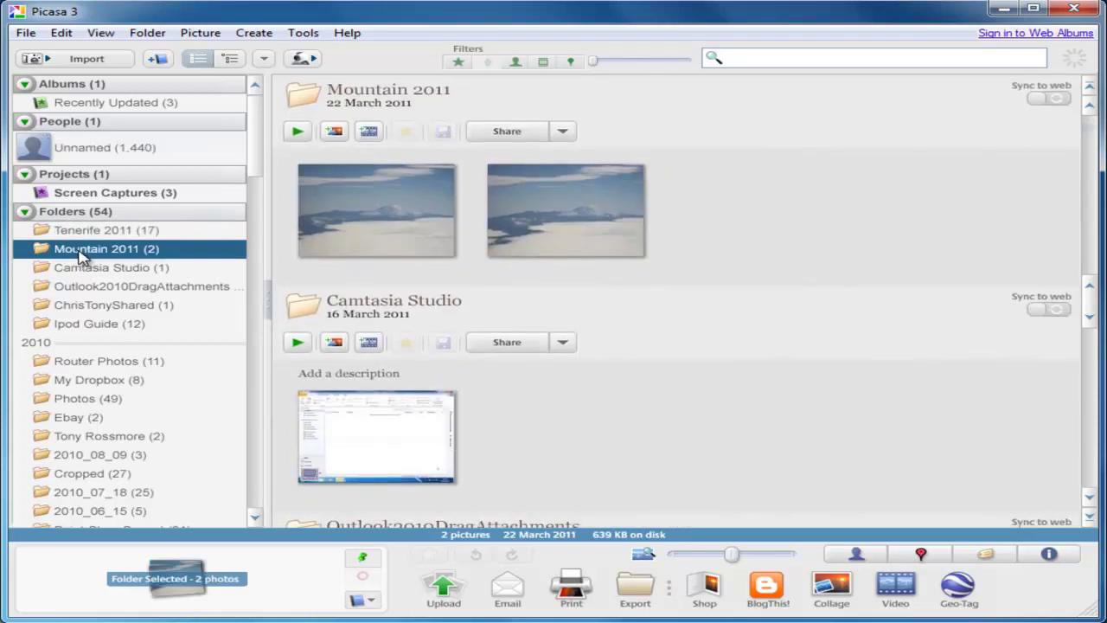
click(97, 234)
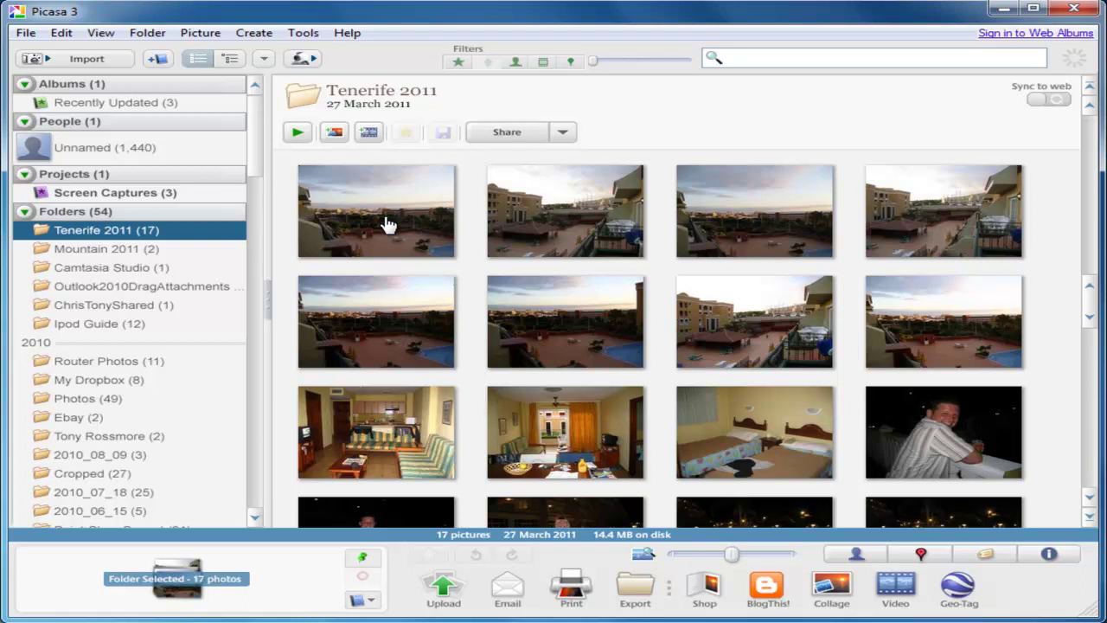
double_click(388, 225)
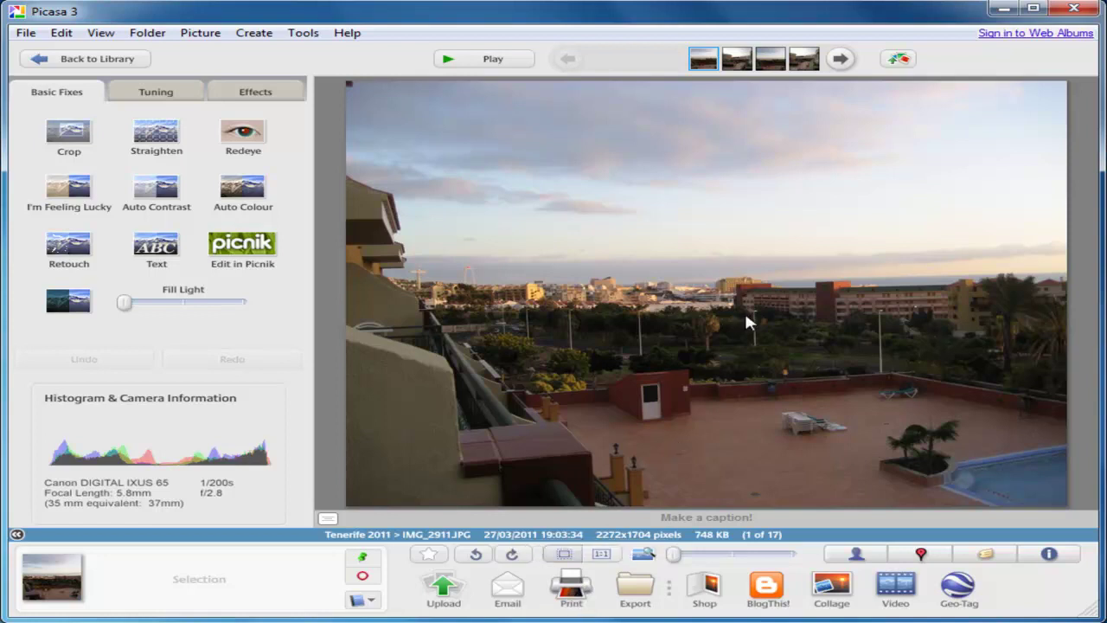
click(96, 61)
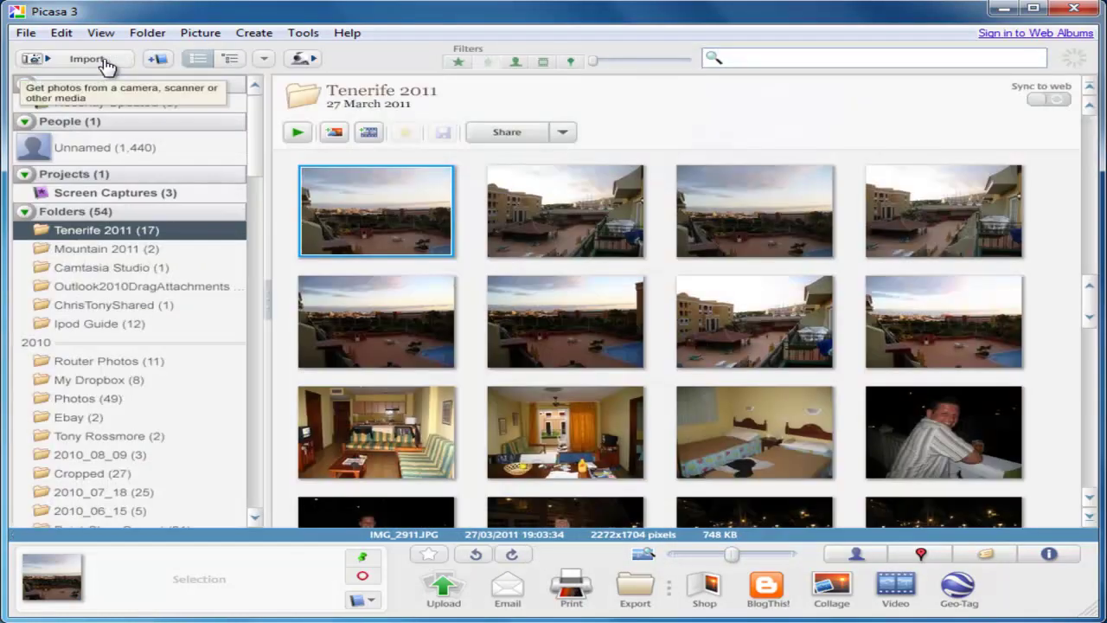